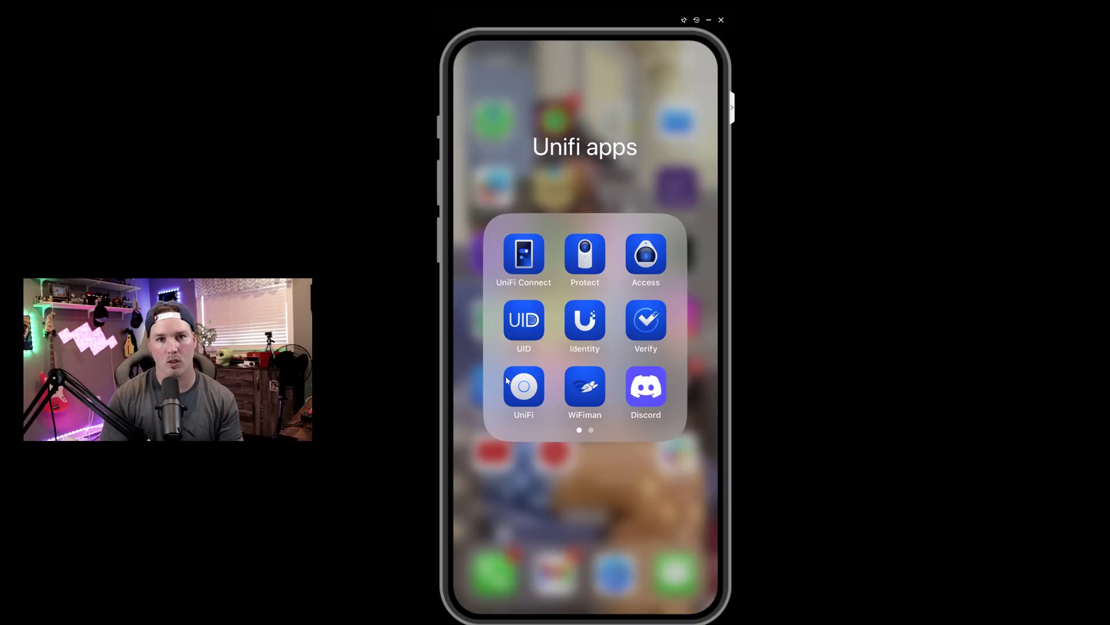
- Rename the newly found Dream Router from 'Dream Router' to 'test udr'
{"action": "left_click", "coordinate": [507, 380]}
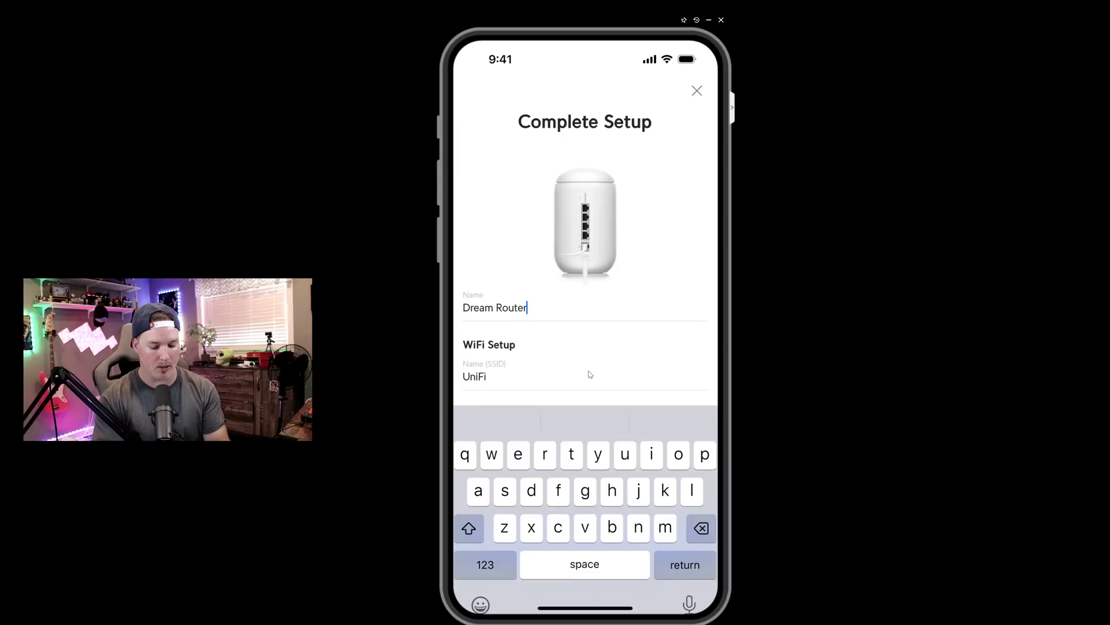
{"action": "key", "text": "BackSpace"}
{"action": "key", "text": "BackSpace"}
{"action": "key", "text": "BackSpace"}
{"action": "key", "text": "BackSpace"}
{"action": "key", "text": "BackSpace"}
{"action": "key", "text": "BackSpace"}
{"action": "key", "text": "BackSpace"}
{"action": "key", "text": "BackSpace"}
{"action": "key", "text": "BackSpace"}
{"action": "key", "text": "BackSpace"}
{"action": "key", "text": "BackSpace"}
{"action": "key", "text": "BackSpace"}
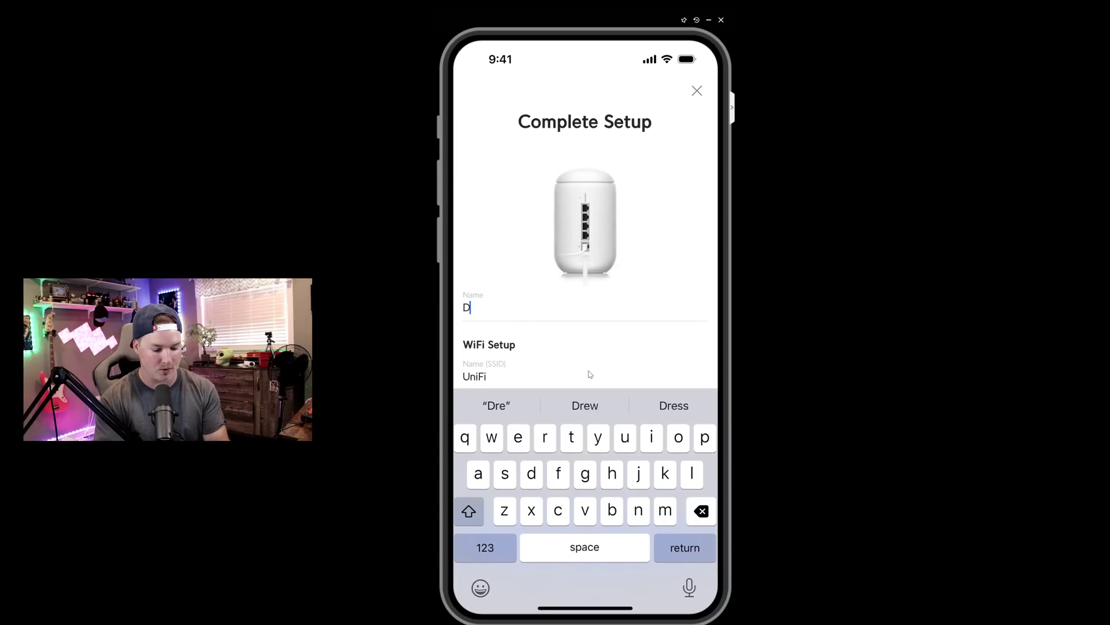
{"action": "type", "text": "test udr"}
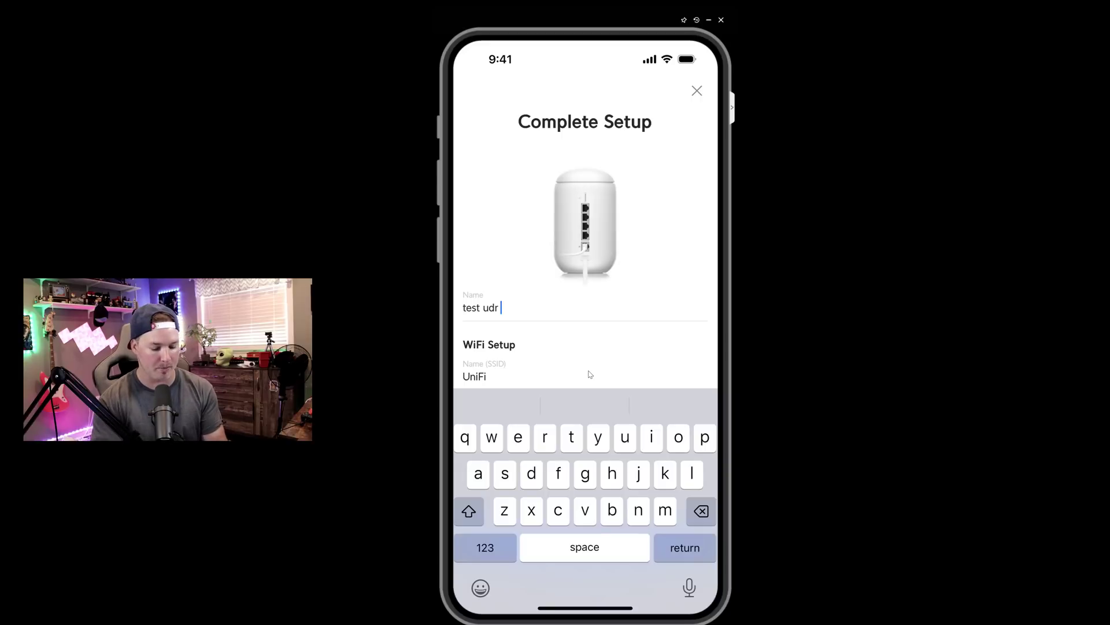
{"action": "key", "text": "Return"}
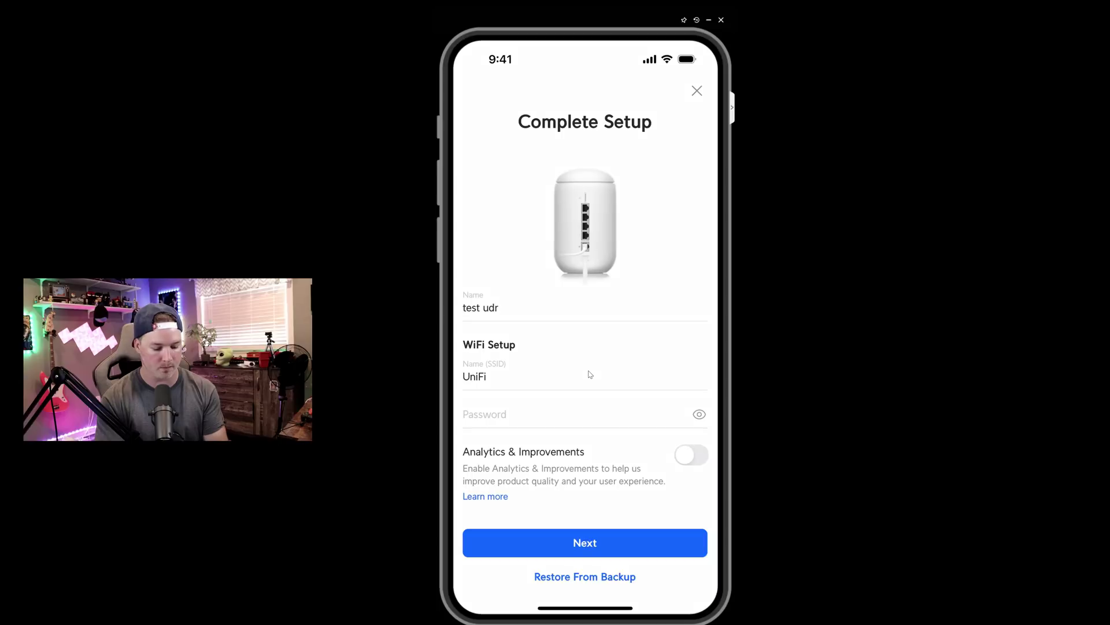
- Set a WiFi password and run the setup wizard through to the test udr dashboard
{"action": "left_click", "coordinate": [553, 414]}
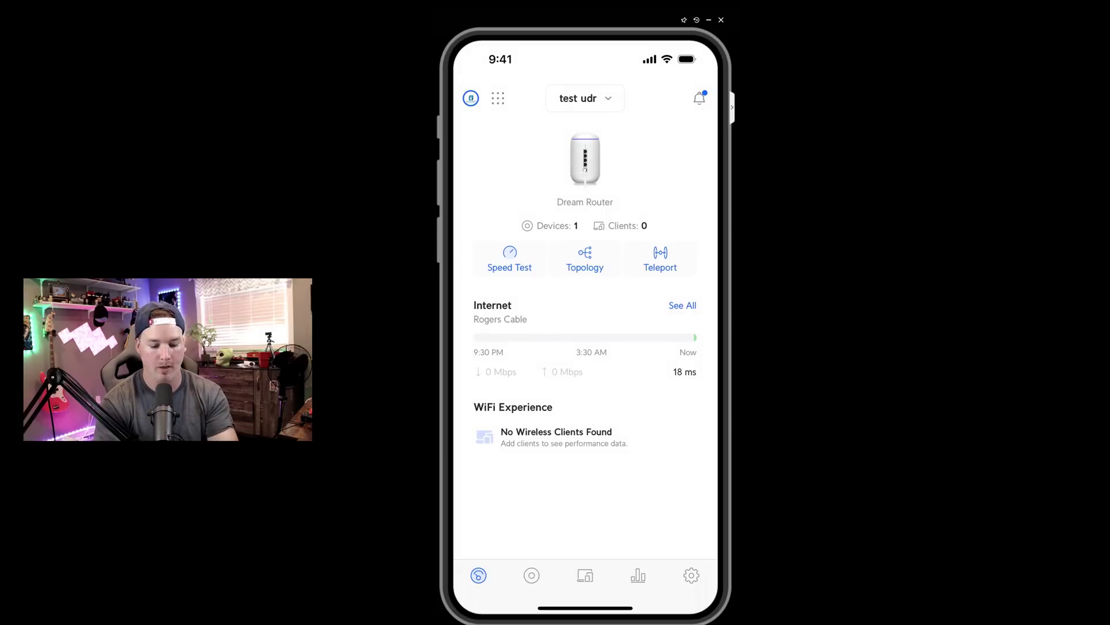
- Add a new network in Settings > Networks named 'Test'
{"action": "left_click", "coordinate": [682, 578]}
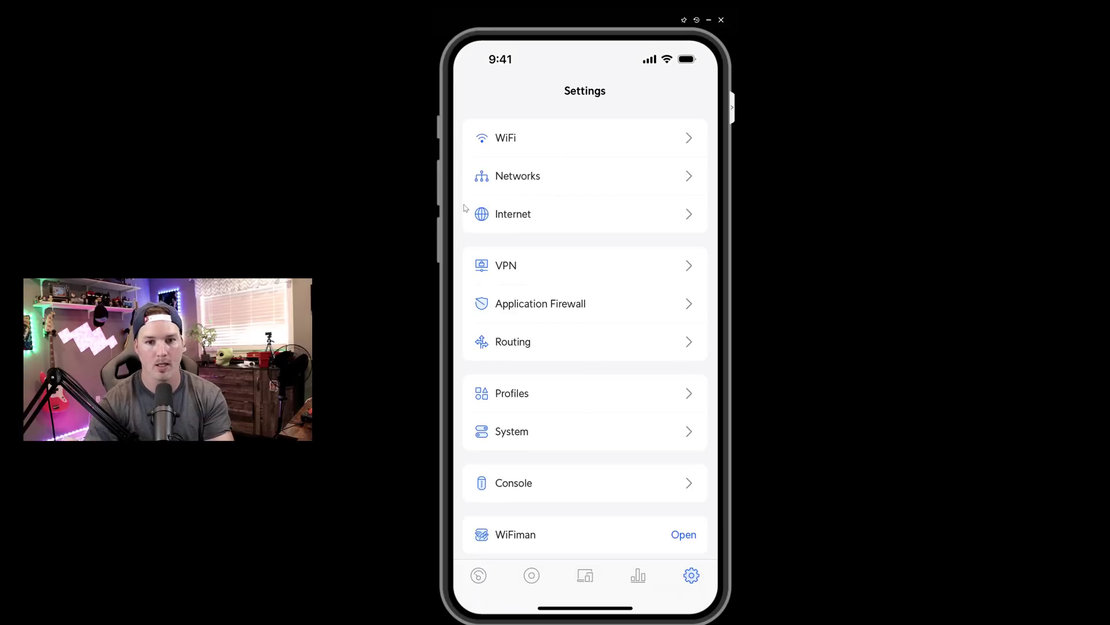
{"action": "left_click", "coordinate": [511, 175]}
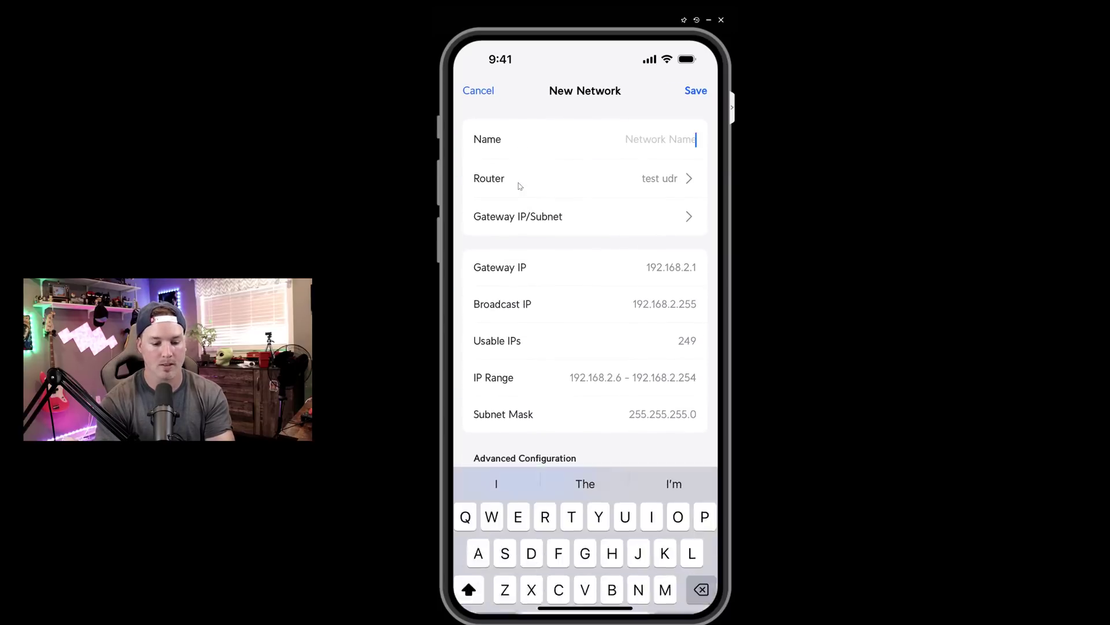
{"action": "type", "text": "Test"}
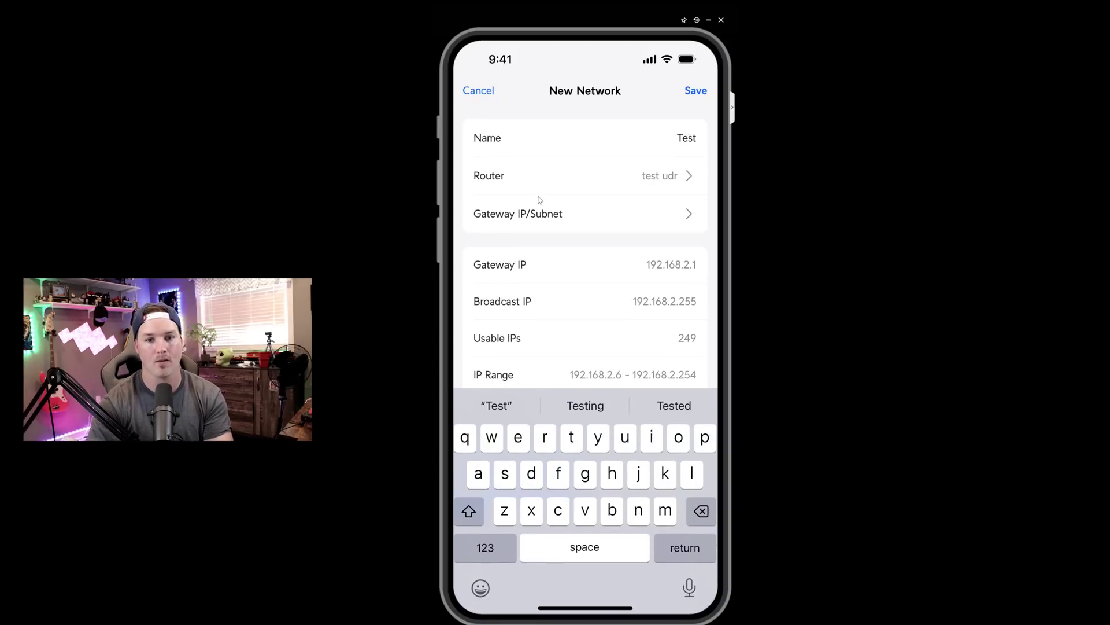
- Change the Test network's gateway host address to 192.168.200.1
{"action": "left_click", "coordinate": [542, 227]}
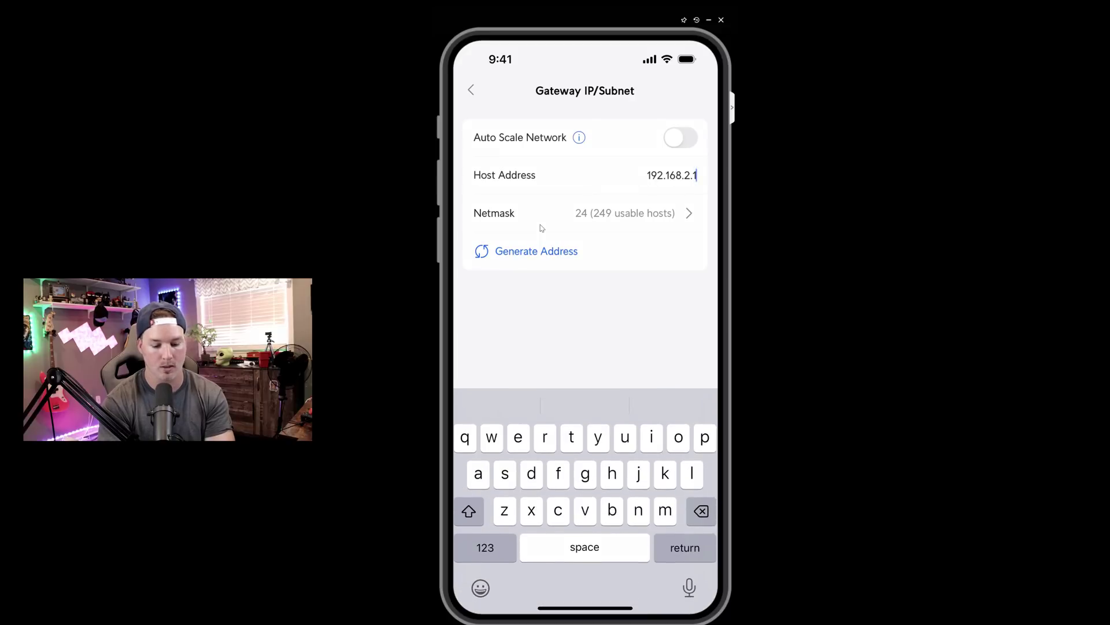
{"action": "key", "text": "BackSpace"}
{"action": "key", "text": "BackSpace"}
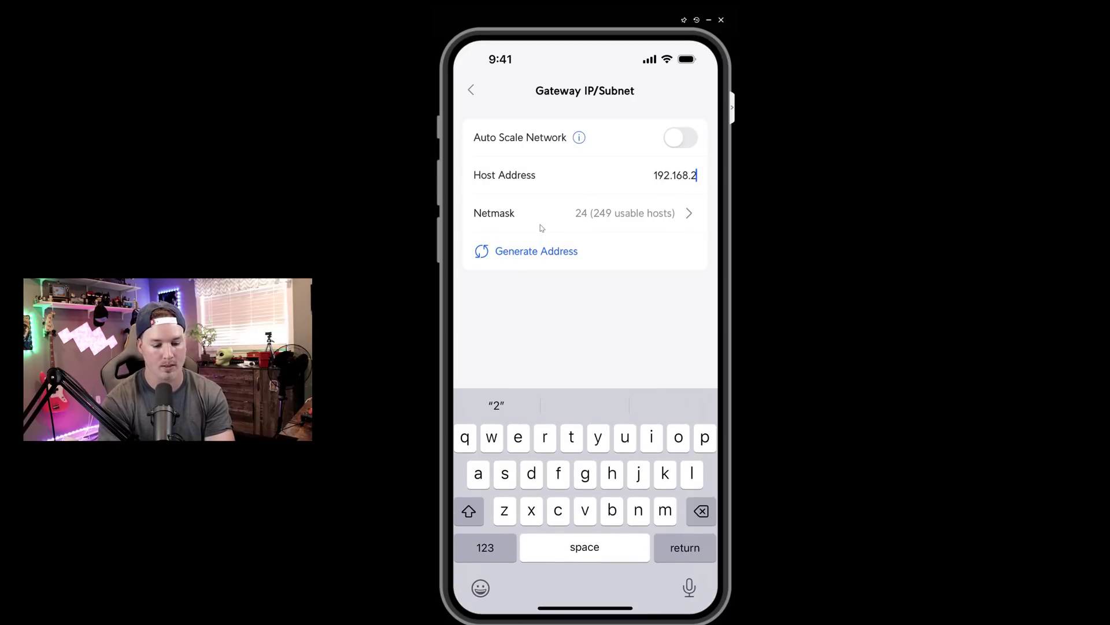
{"action": "type", "text": "00.1"}
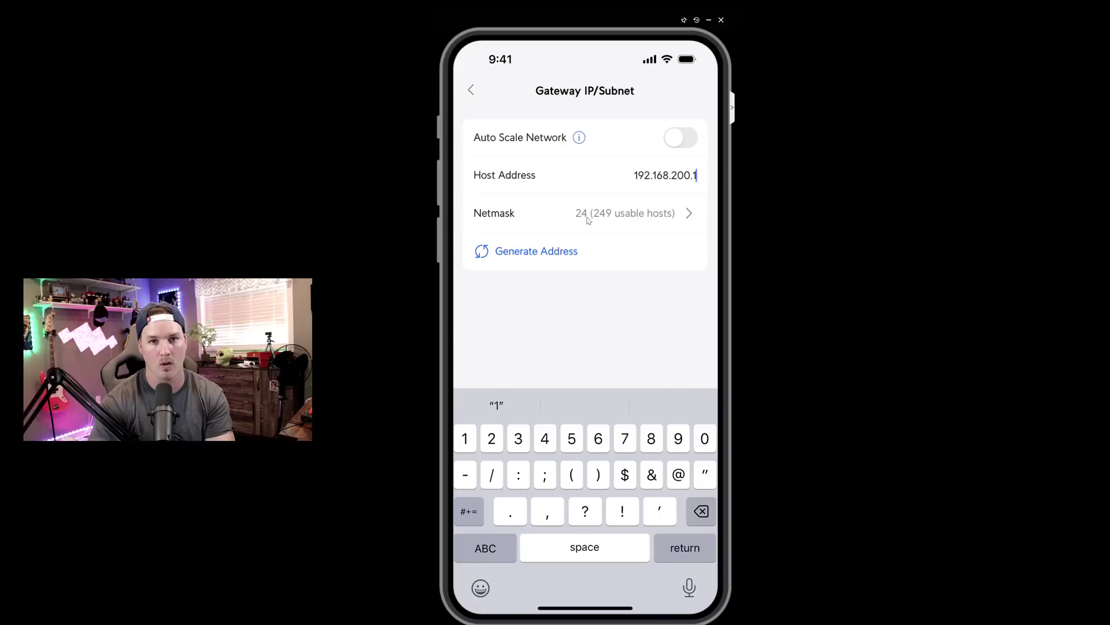
- Save the Test network with manual advanced configuration on VLAN ID 200
{"action": "key", "text": "Return"}
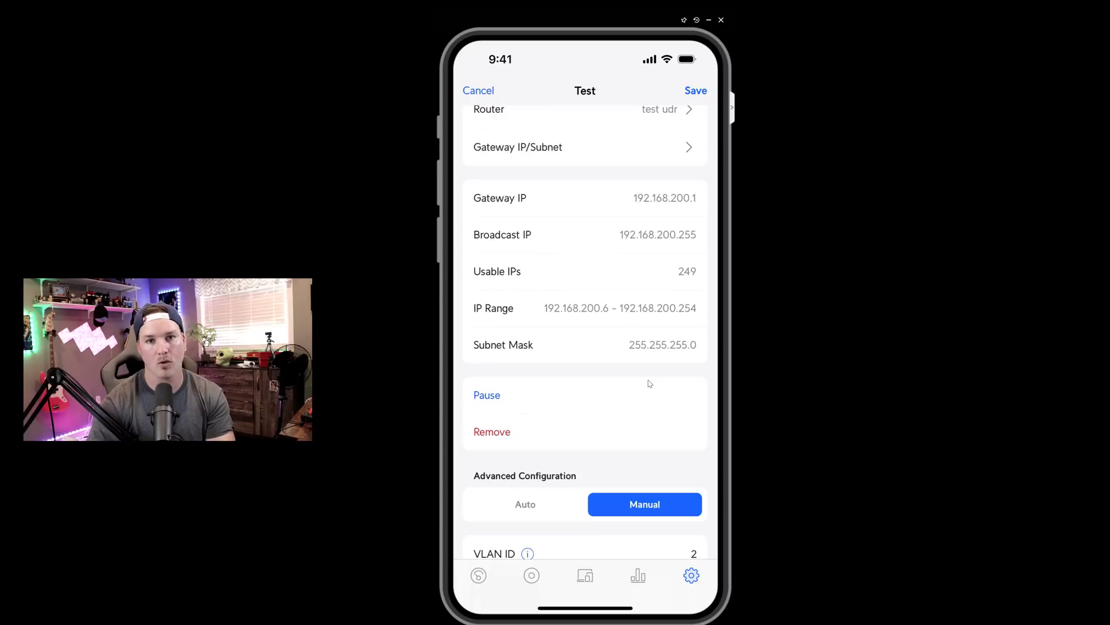
{"action": "scroll", "coordinate": [650, 384], "scroll_direction": "down", "scroll_amount": 3}
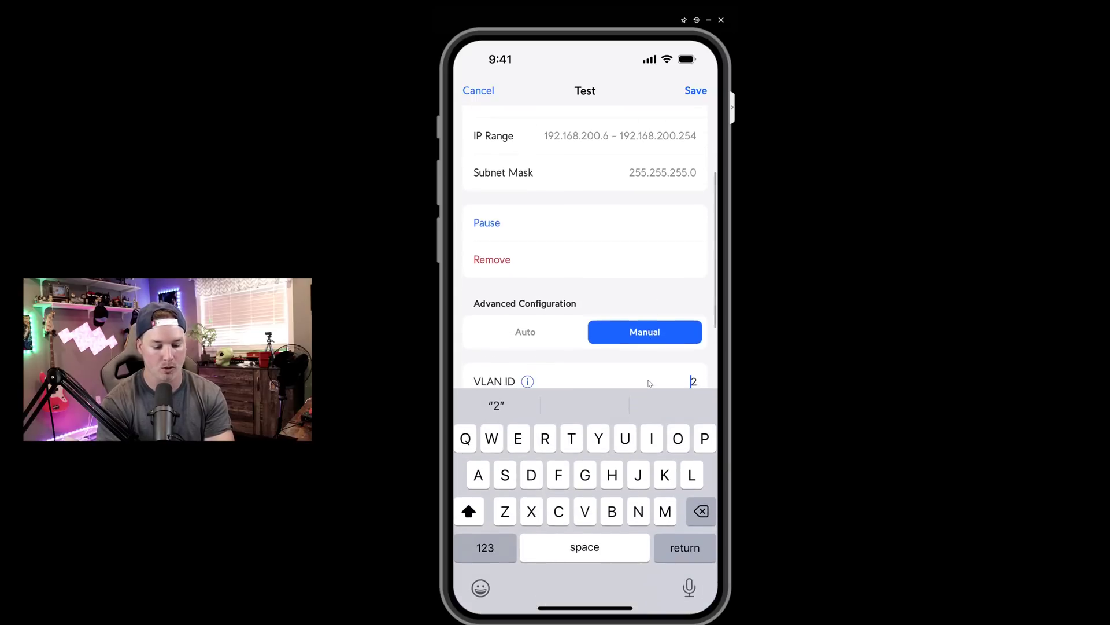
{"action": "type", "text": "00"}
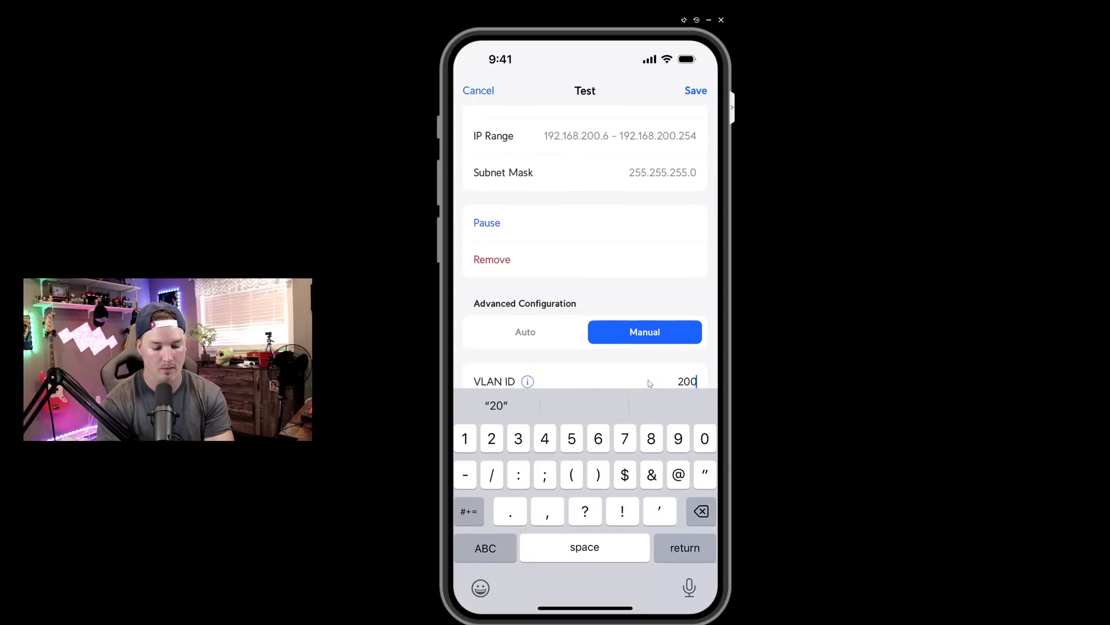
{"action": "scroll", "coordinate": [649, 383], "scroll_direction": "down", "scroll_amount": 2}
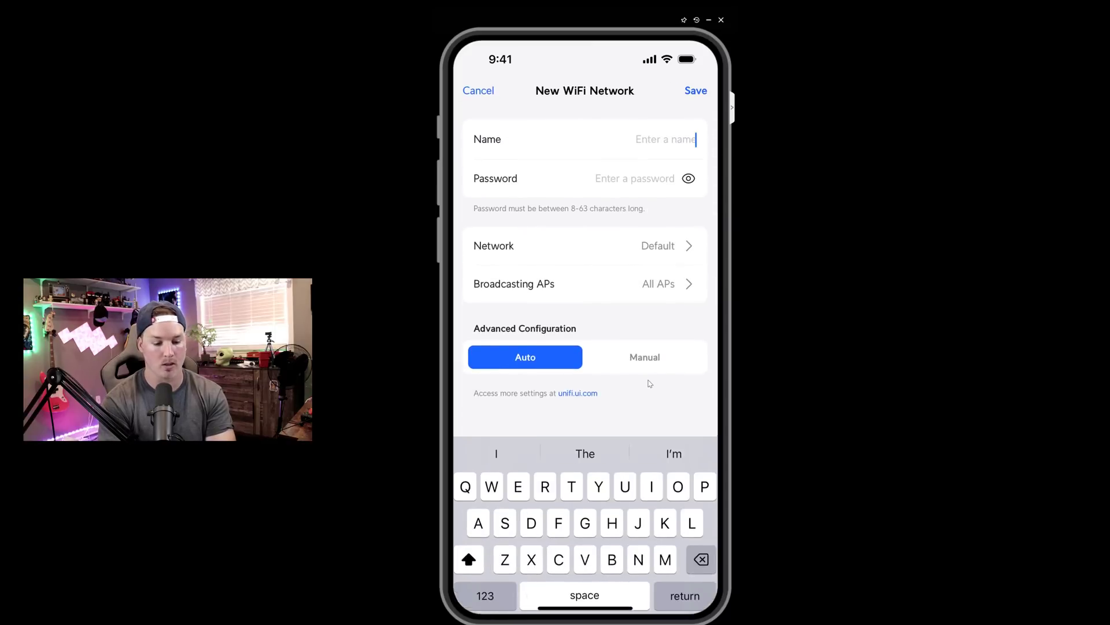
- Name the new WiFi network 'Test', link it to the Test network and save
{"action": "type", "text": "Test"}
{"action": "key", "text": "Return"}
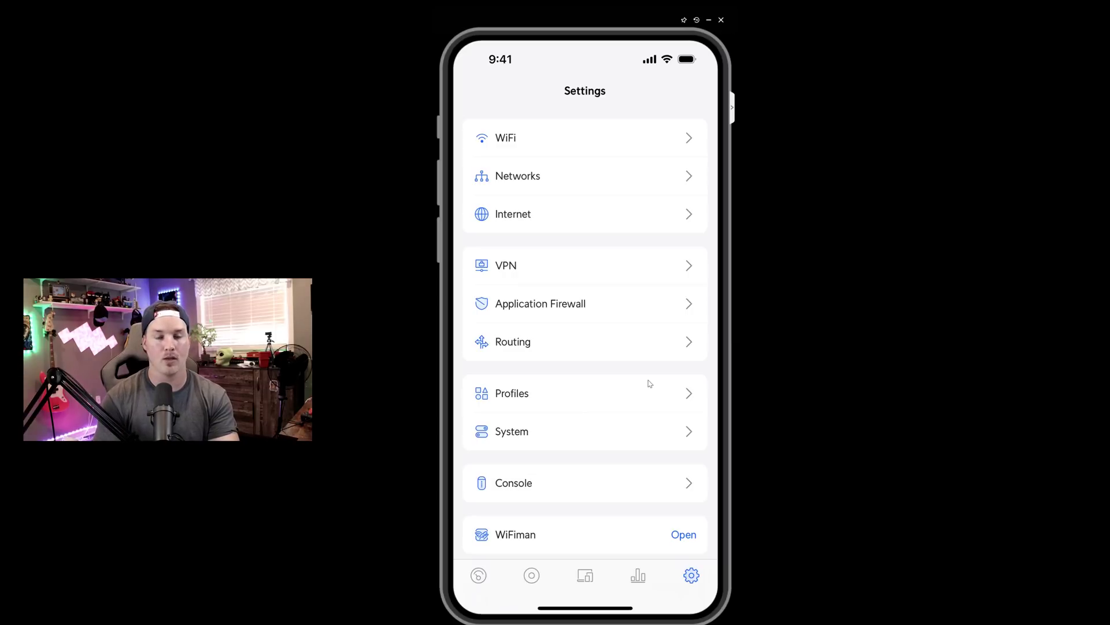
{"action": "scroll", "coordinate": [650, 383], "scroll_direction": "down", "scroll_amount": 1}
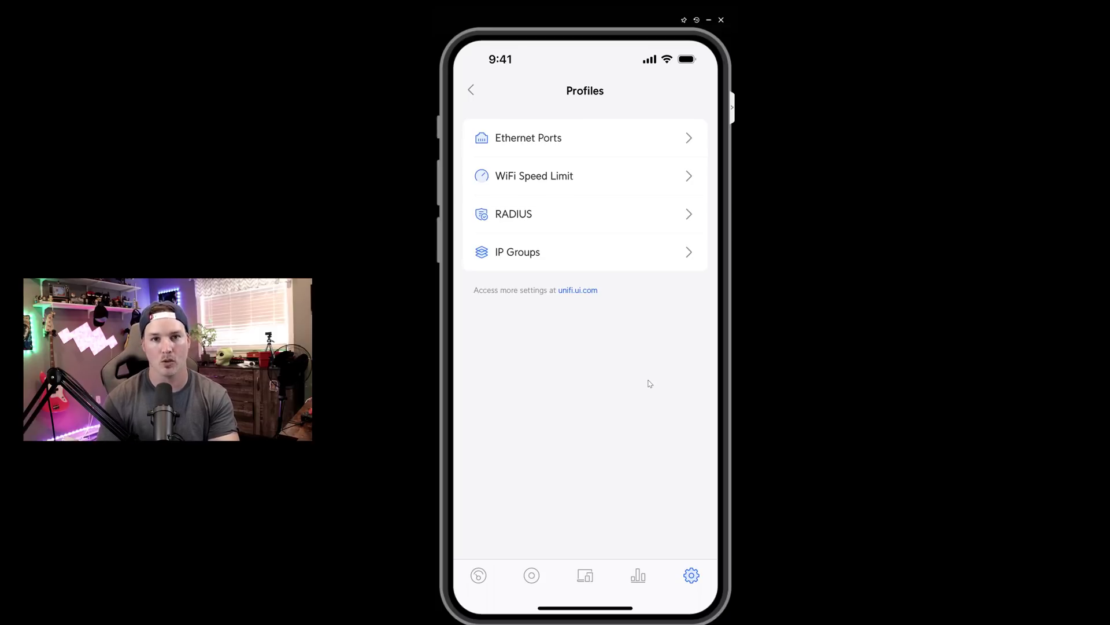
{"action": "scroll", "coordinate": [649, 382], "scroll_direction": "left", "scroll_amount": 5}
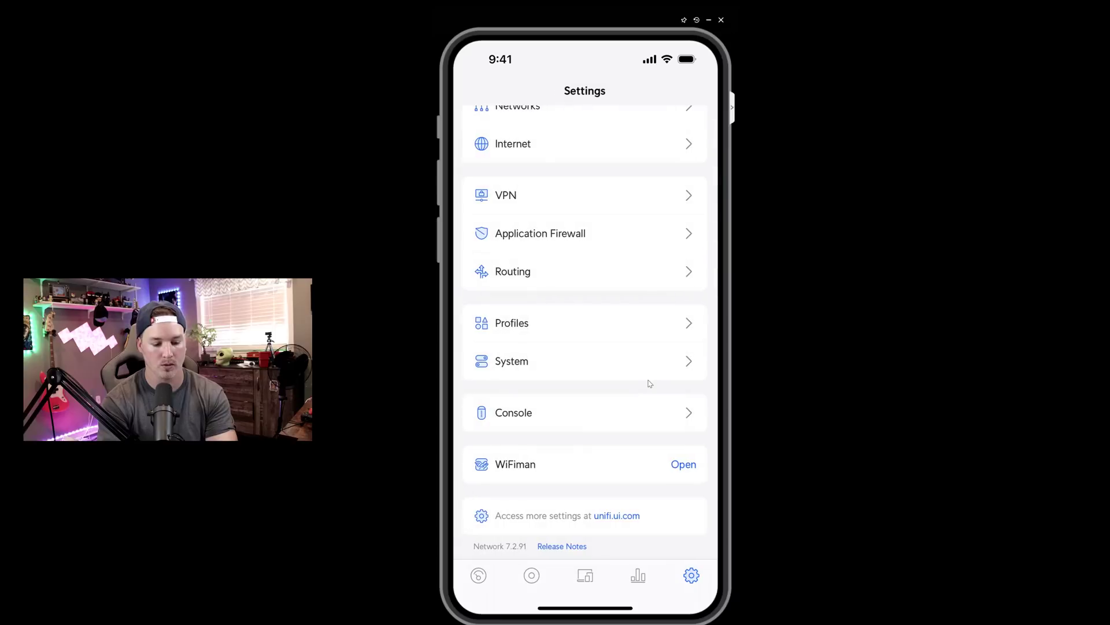
- Scroll through the console's applications and updates in Console Management
{"action": "left_click", "coordinate": [537, 424]}
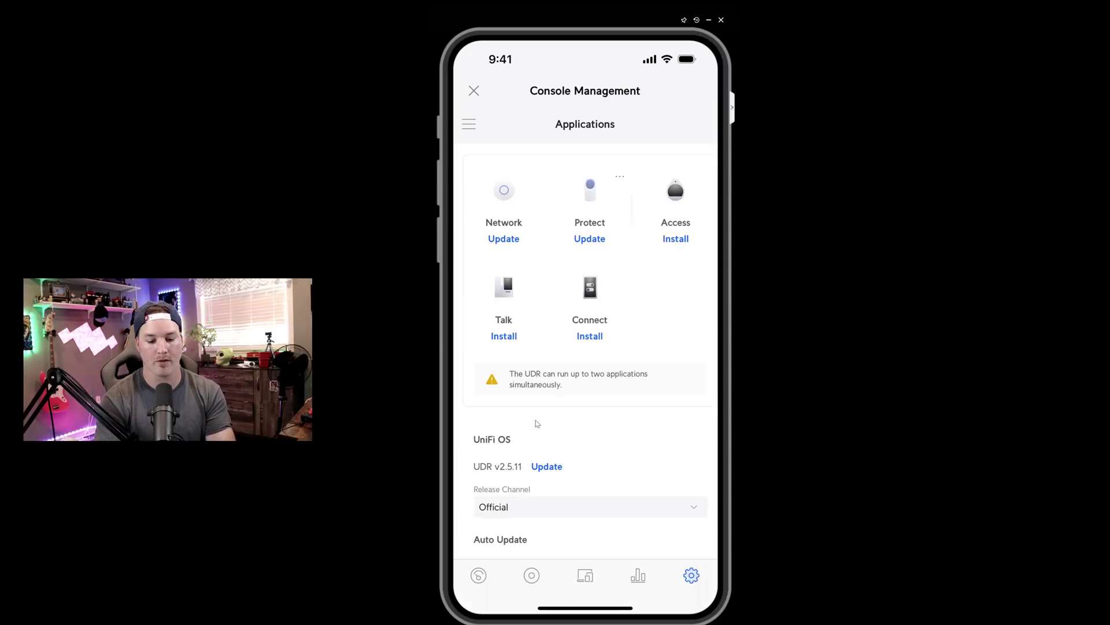
{"action": "scroll", "coordinate": [536, 423], "scroll_direction": "down", "scroll_amount": 1}
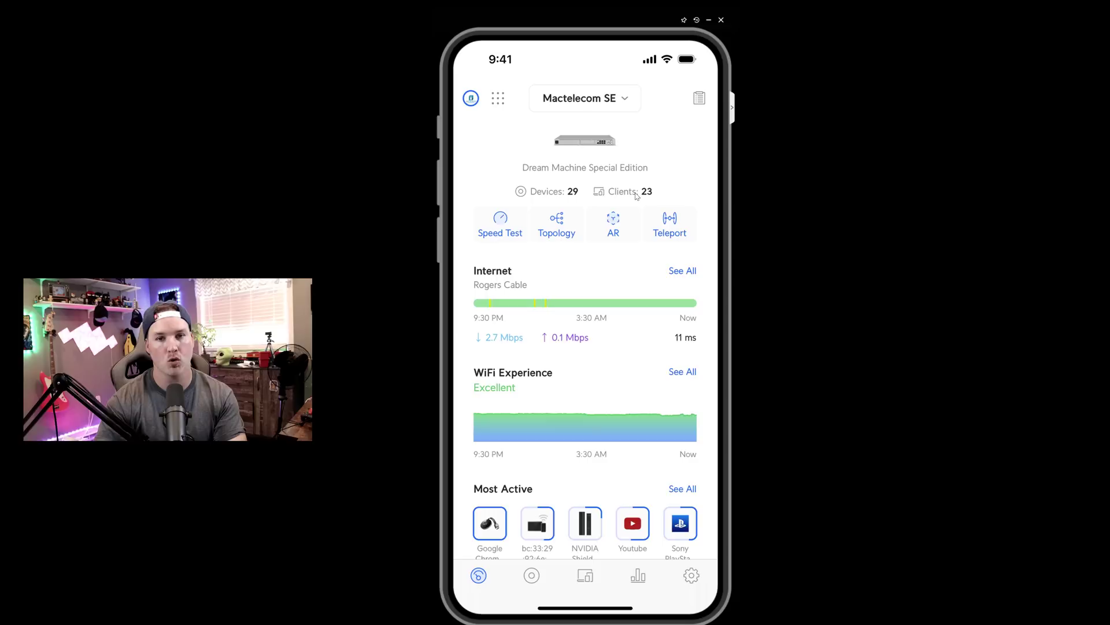
- Inspect the topology diagram, then show the Devices list with 12 UniFi devices
{"action": "left_click", "coordinate": [565, 237]}
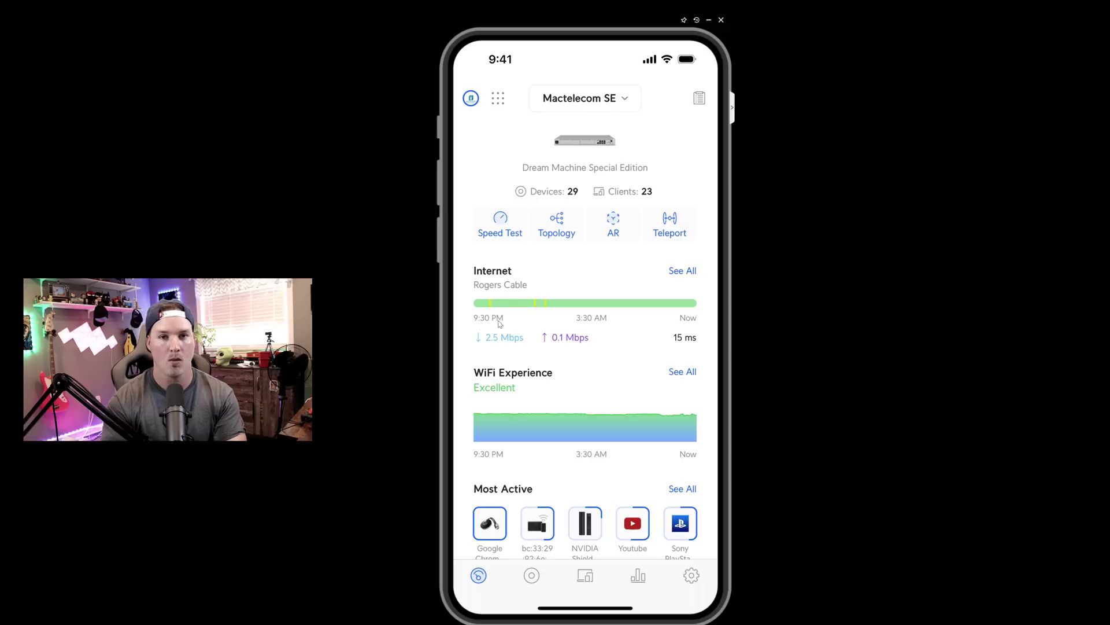
{"action": "scroll", "coordinate": [501, 323], "scroll_direction": "down", "scroll_amount": 1}
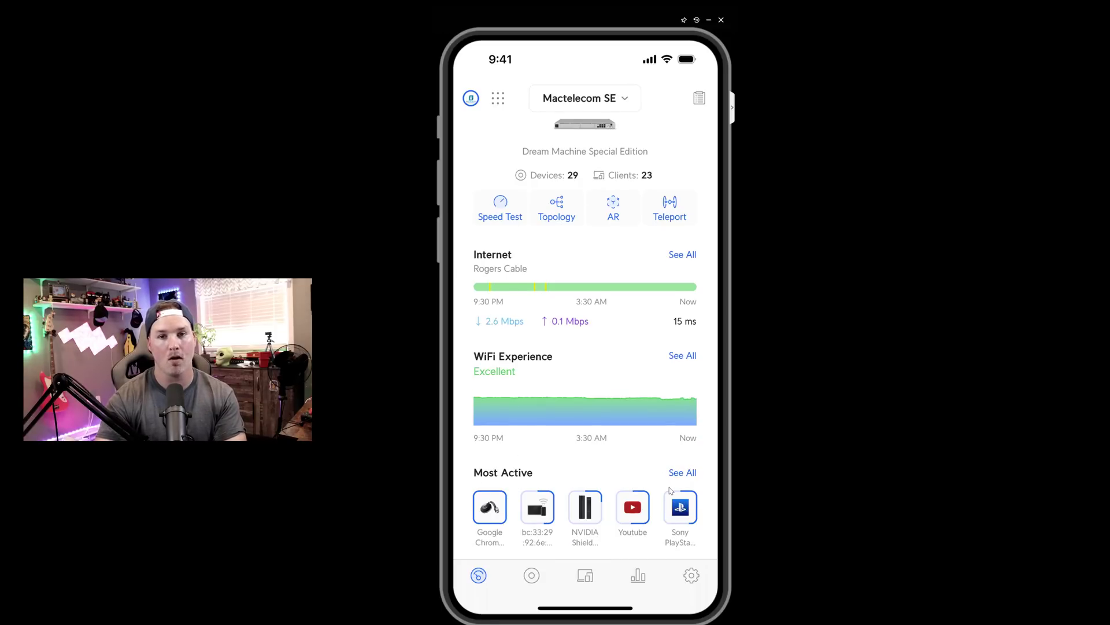
{"action": "left_click", "coordinate": [553, 585]}
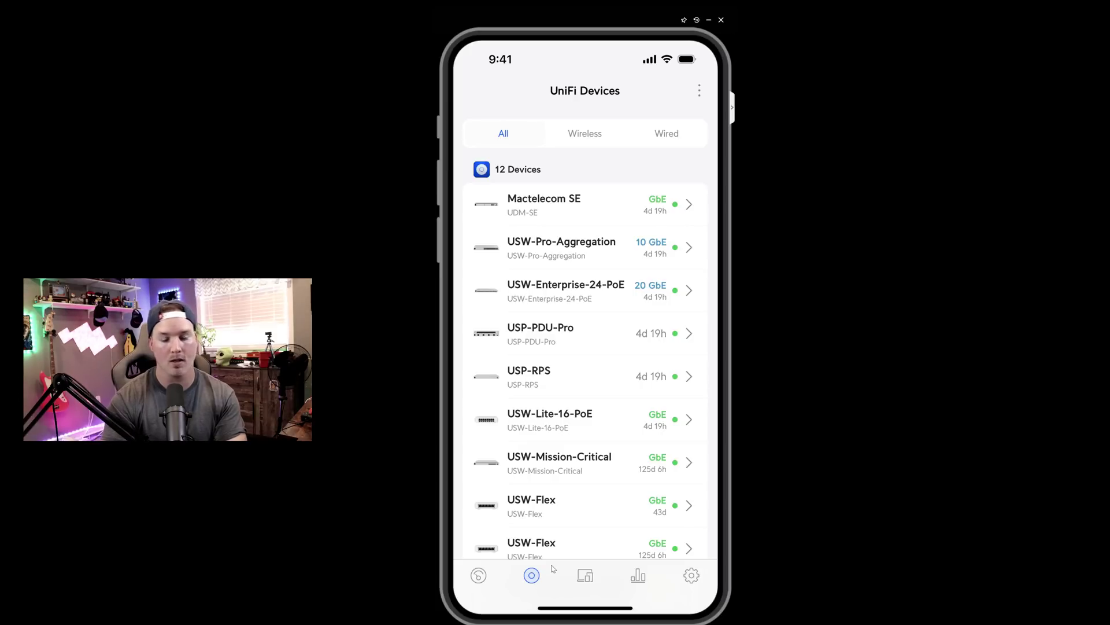
- Scroll the UniFi Devices list, then bring up the System Log's critical events
{"action": "scroll", "coordinate": [553, 568], "scroll_direction": "down", "scroll_amount": 1}
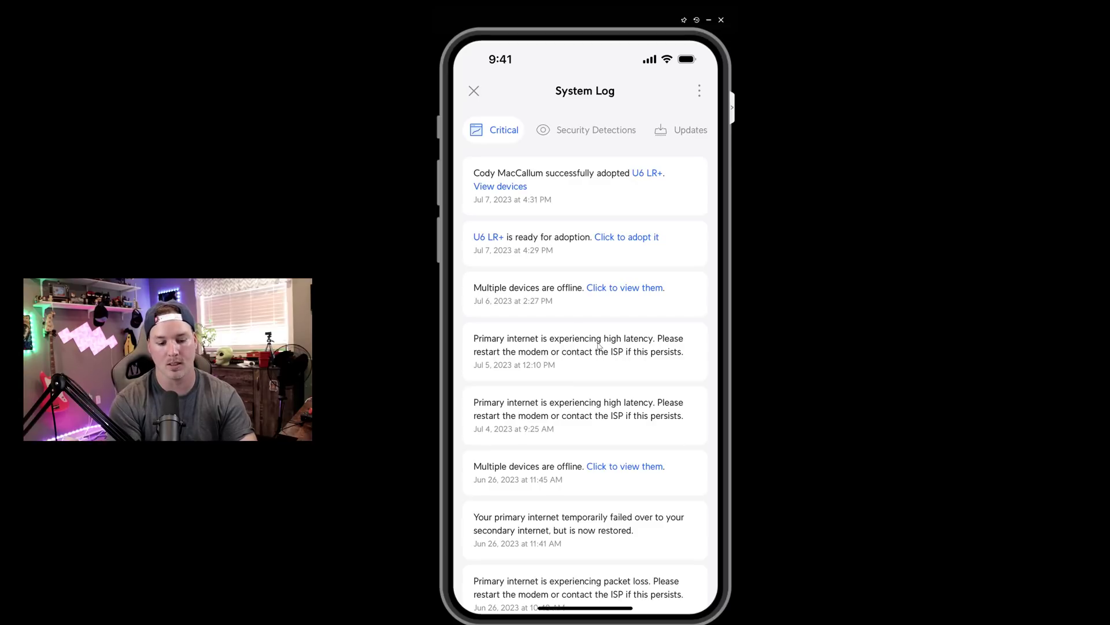
- Show the Security Detections events in the System Log and swipe across its tabs
{"action": "left_click", "coordinate": [585, 129]}
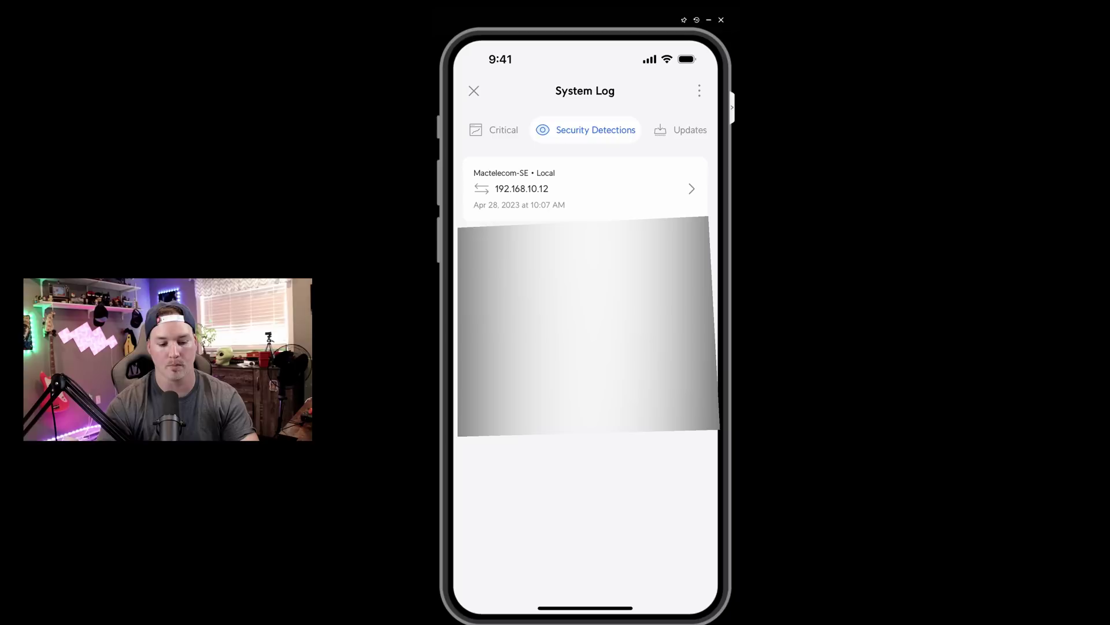
{"action": "scroll", "coordinate": [584, 129], "scroll_direction": "right", "scroll_amount": 2}
{"action": "scroll", "coordinate": [584, 129], "scroll_direction": "right", "scroll_amount": 5}
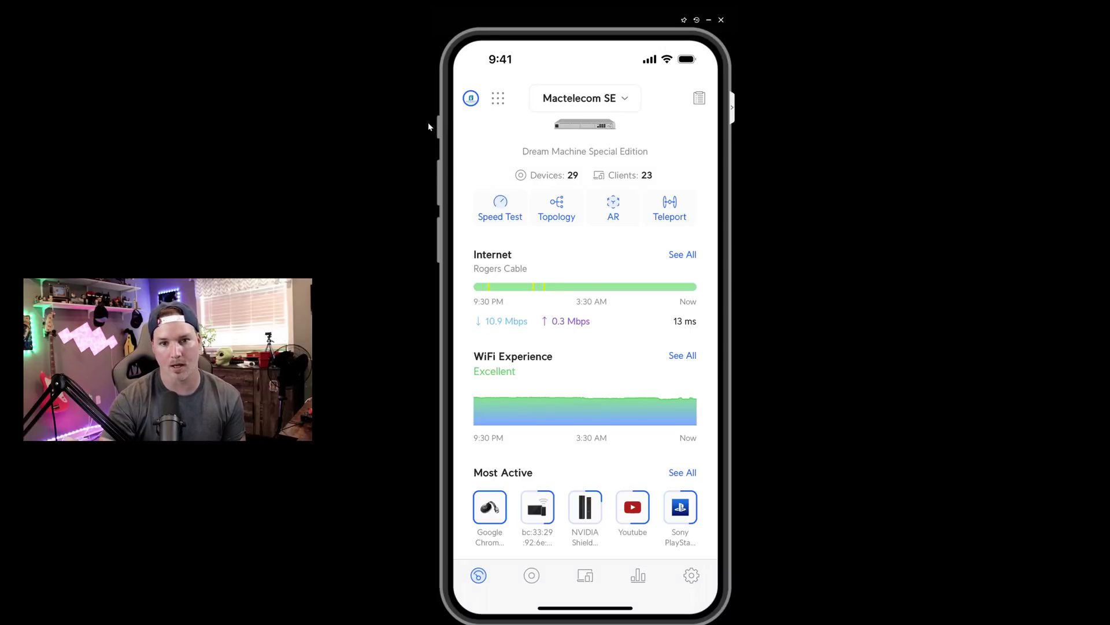
- Bring up the list of other UniFi apps from the app grid icon
{"action": "left_click", "coordinate": [494, 107]}
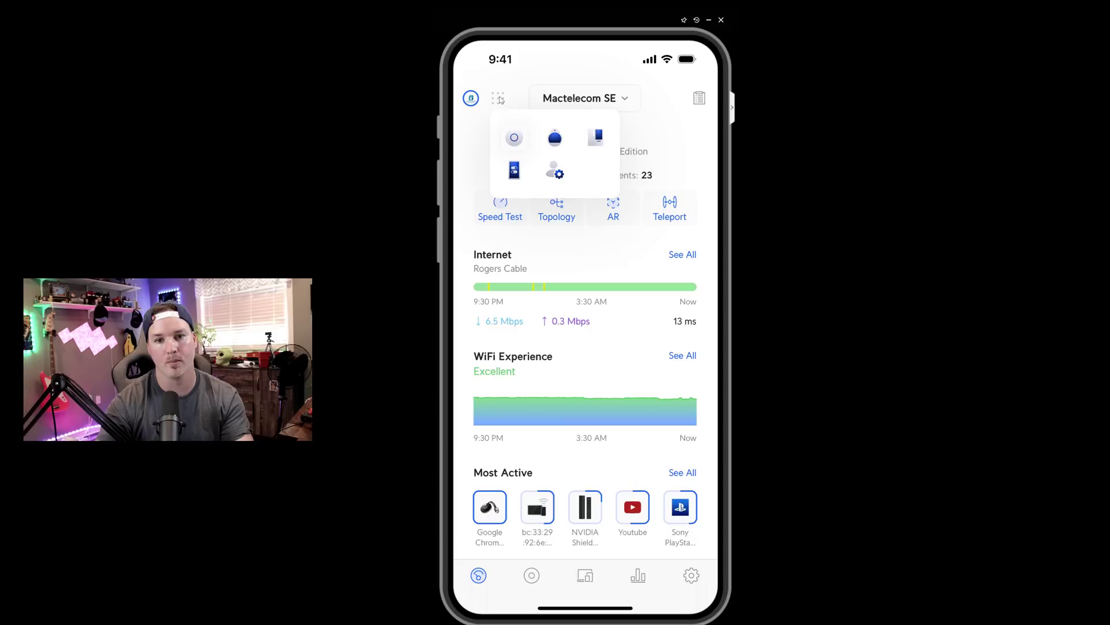